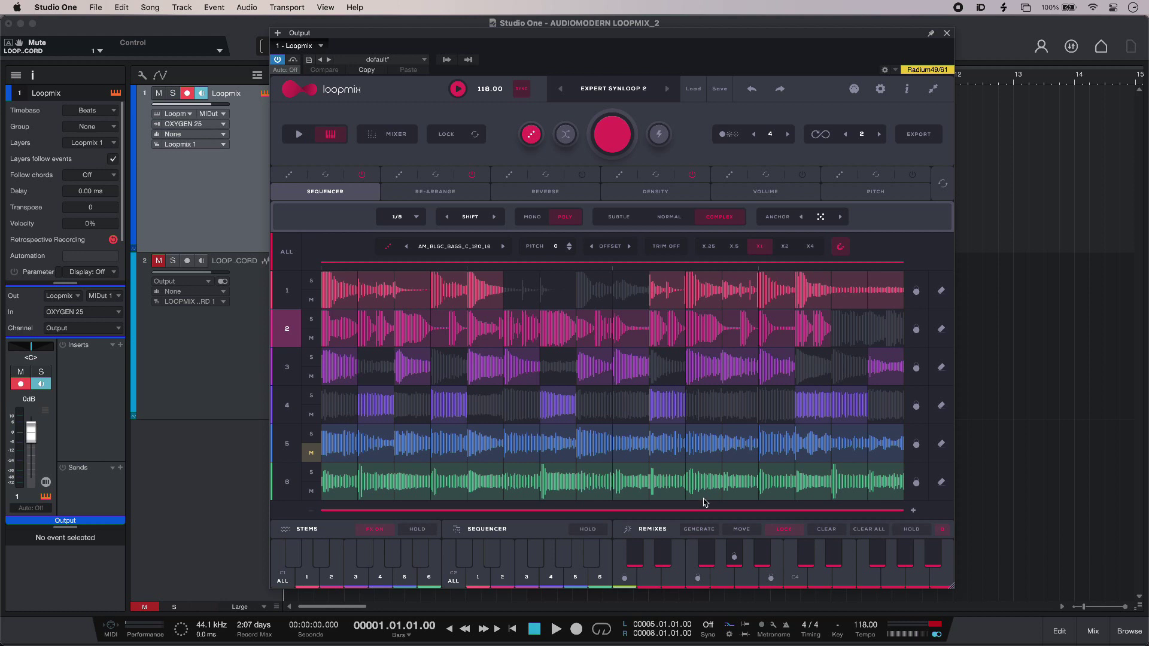
- Preview the 05, 12 and 17 LoFi2 drum loops, then load 07_Drum_Loop_110_LoFi2 into slot 1
left_click(461, 250)
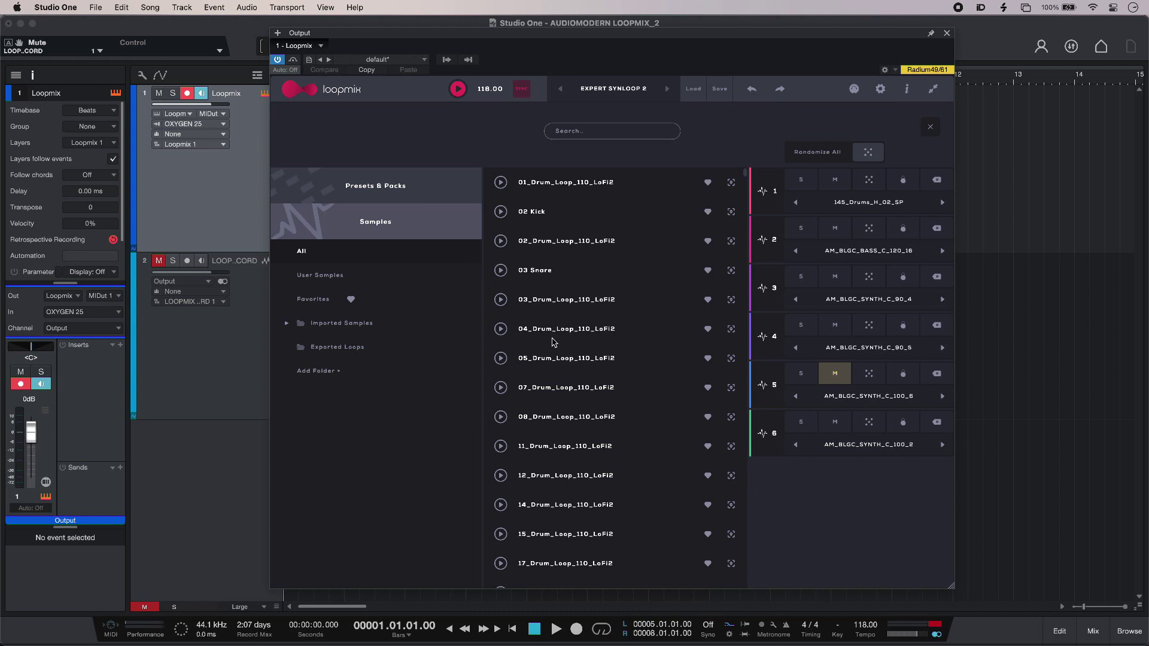
left_click(503, 360)
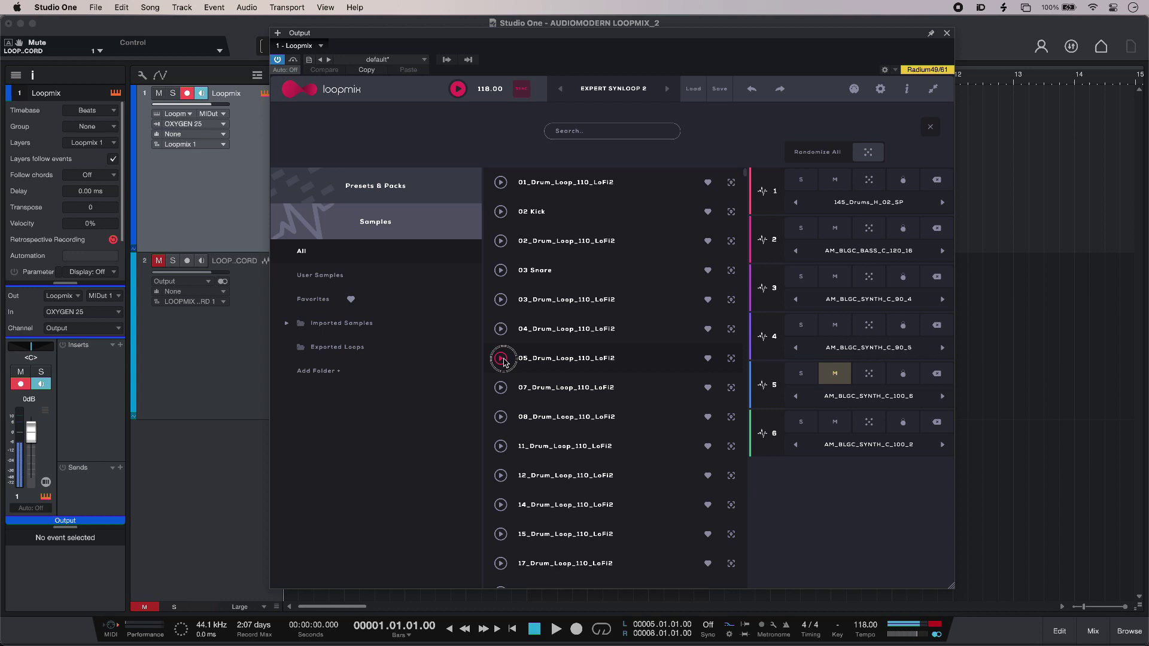
left_click(501, 478)
left_click(502, 563)
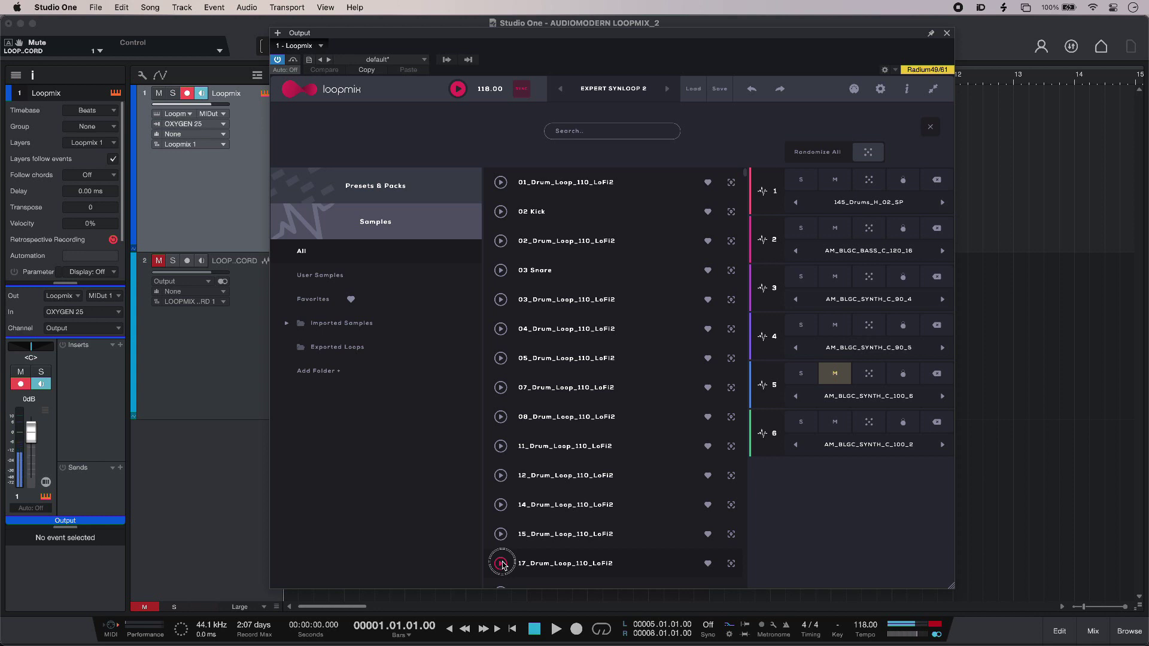
left_click(502, 564)
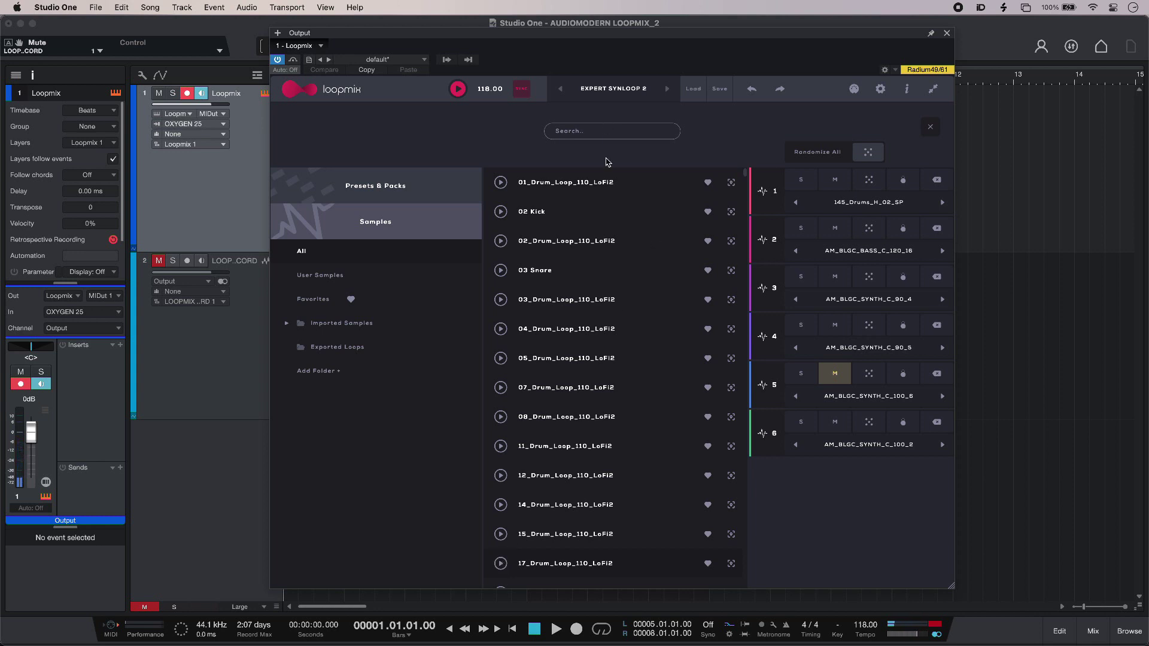
left_click_drag(575, 387, 880, 198)
- Back in the sequencer, toggle steps on and off in tracks 1 and 4
left_click(750, 91)
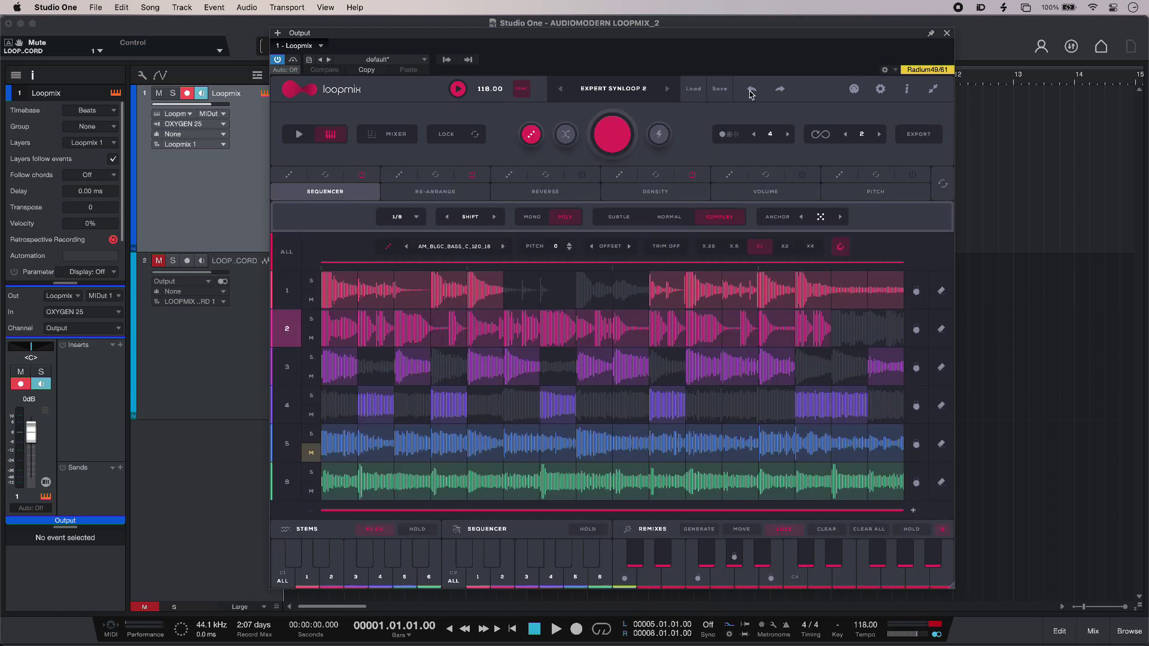
left_click(551, 297)
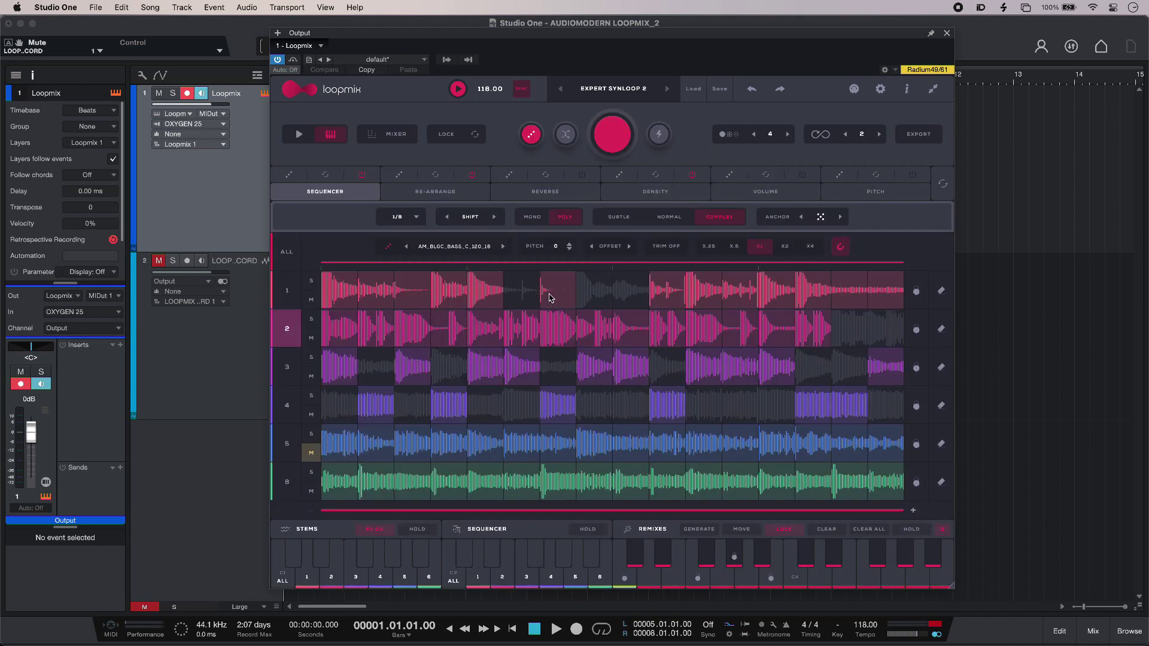
left_click(593, 297)
left_click(569, 299)
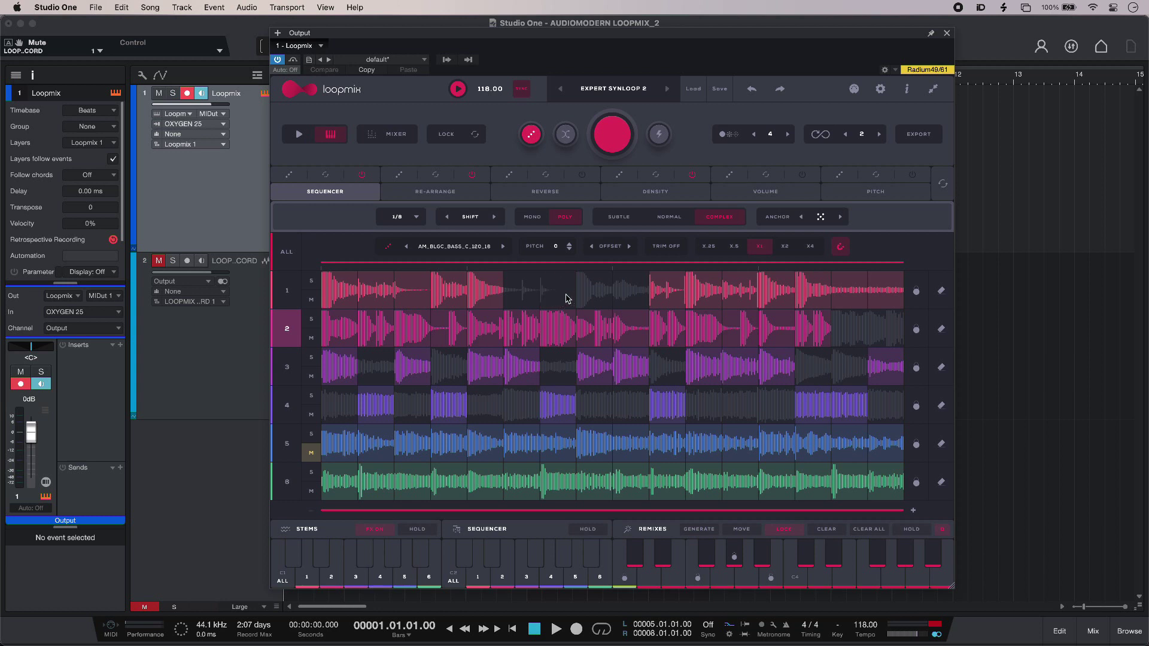
left_click(744, 410)
- Switch loop triggering to play mode and briefly check the layer volume mixer
left_click(300, 137)
left_click(331, 135)
left_click(392, 135)
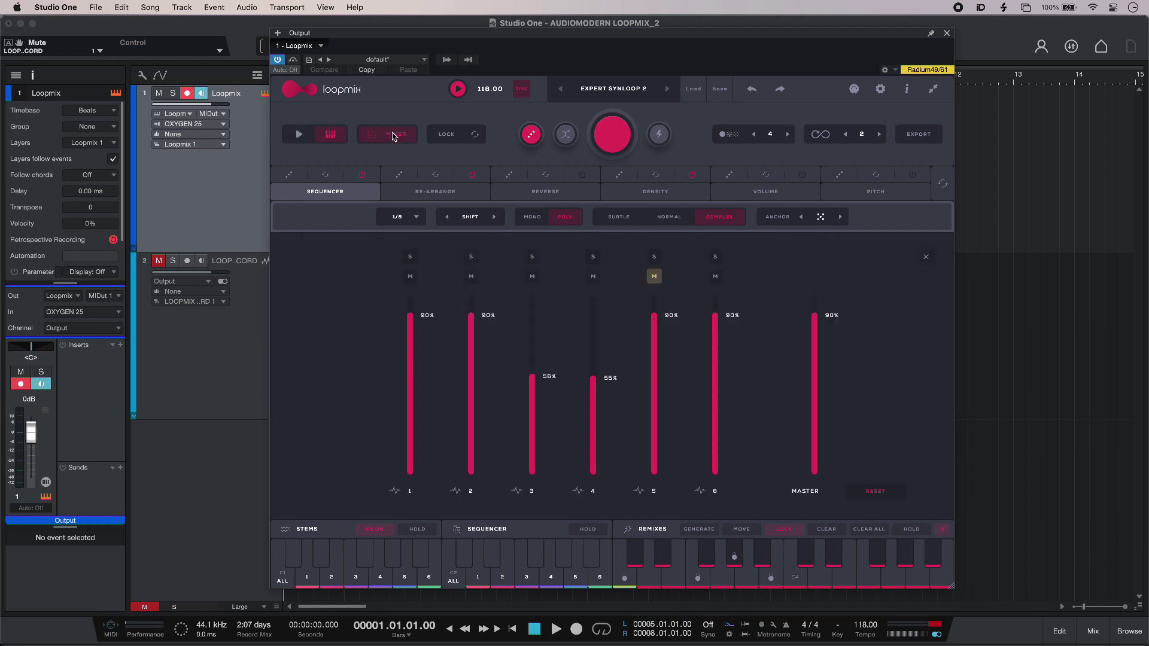
left_click(392, 135)
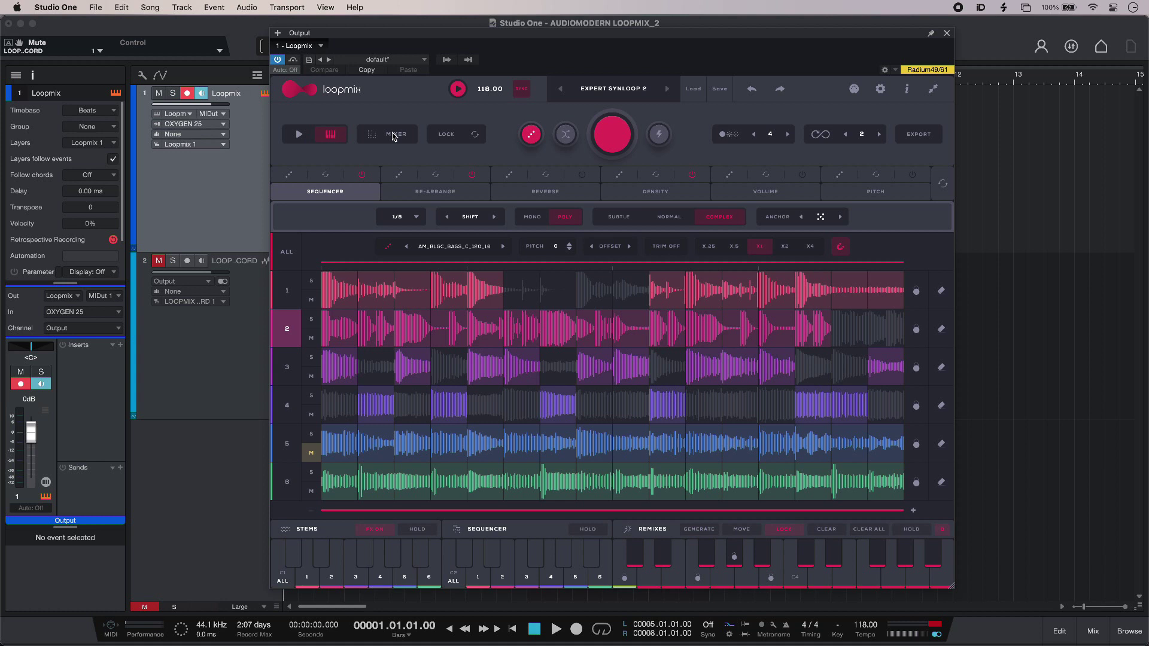
left_click(610, 136)
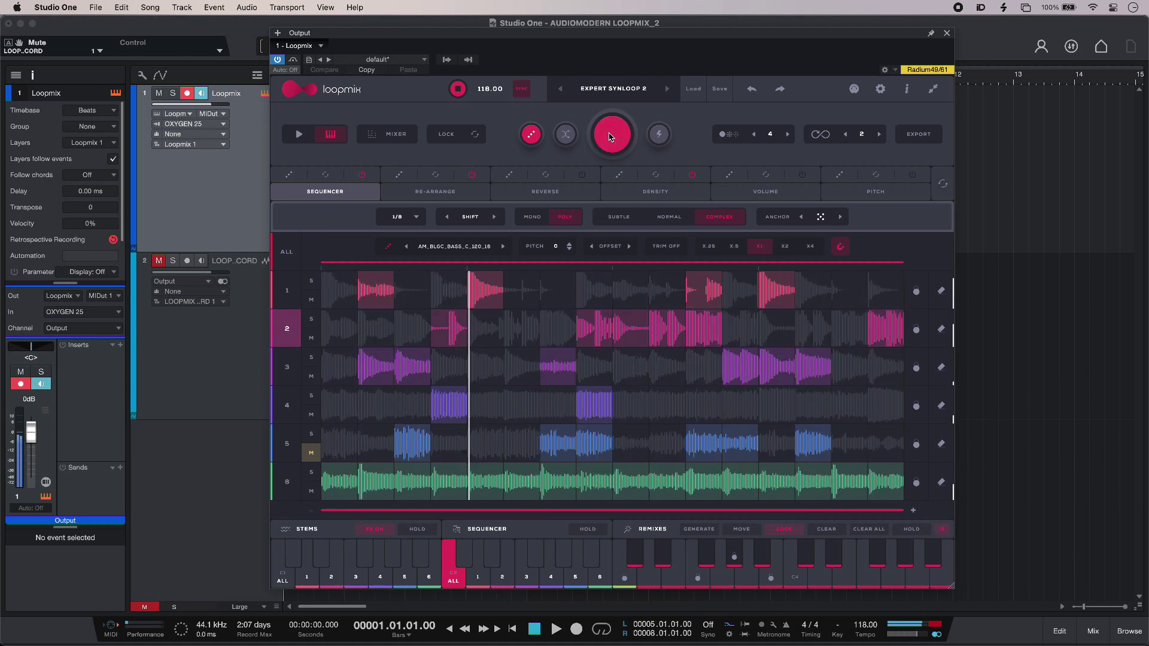
left_click(609, 136)
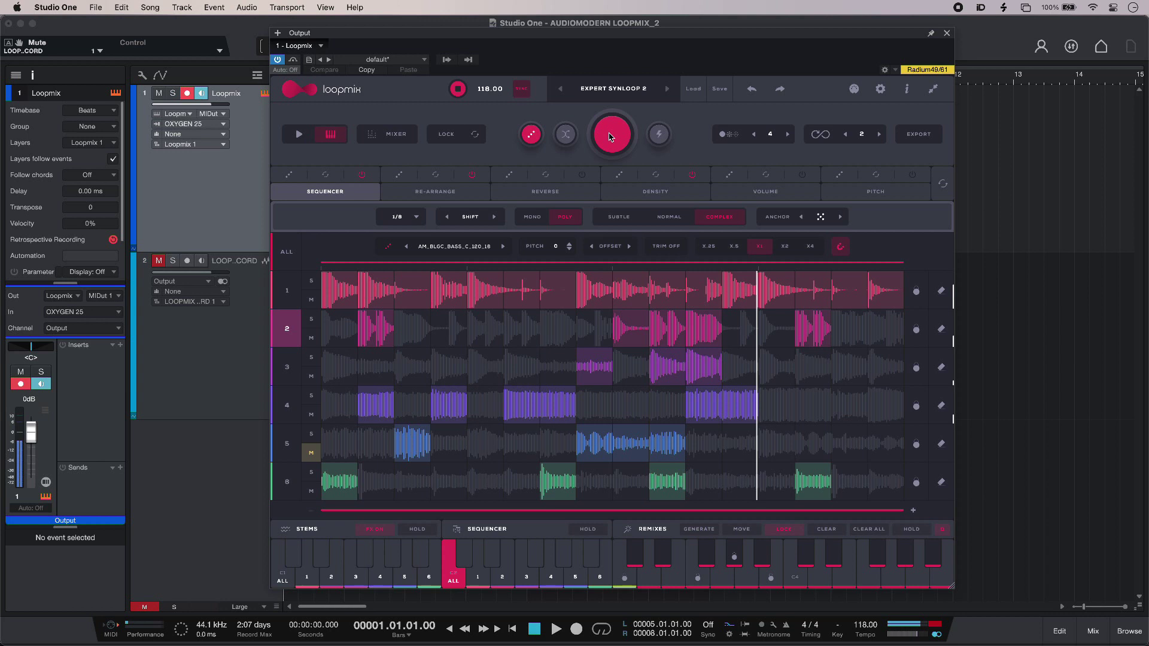
left_click(610, 136)
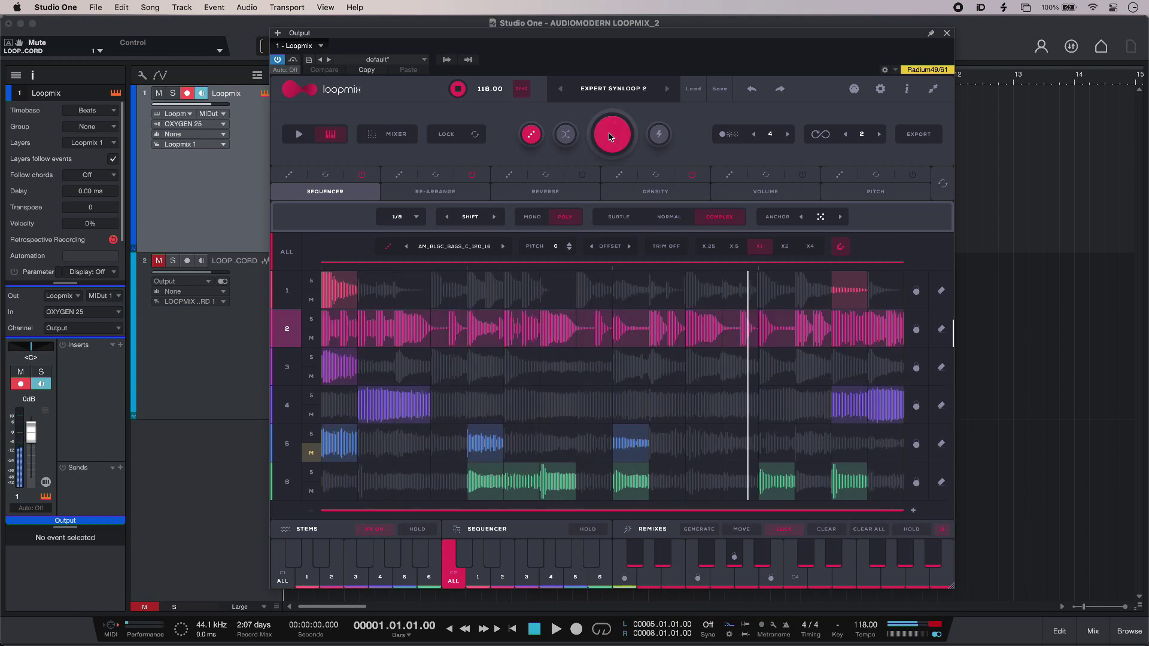
left_click(753, 90)
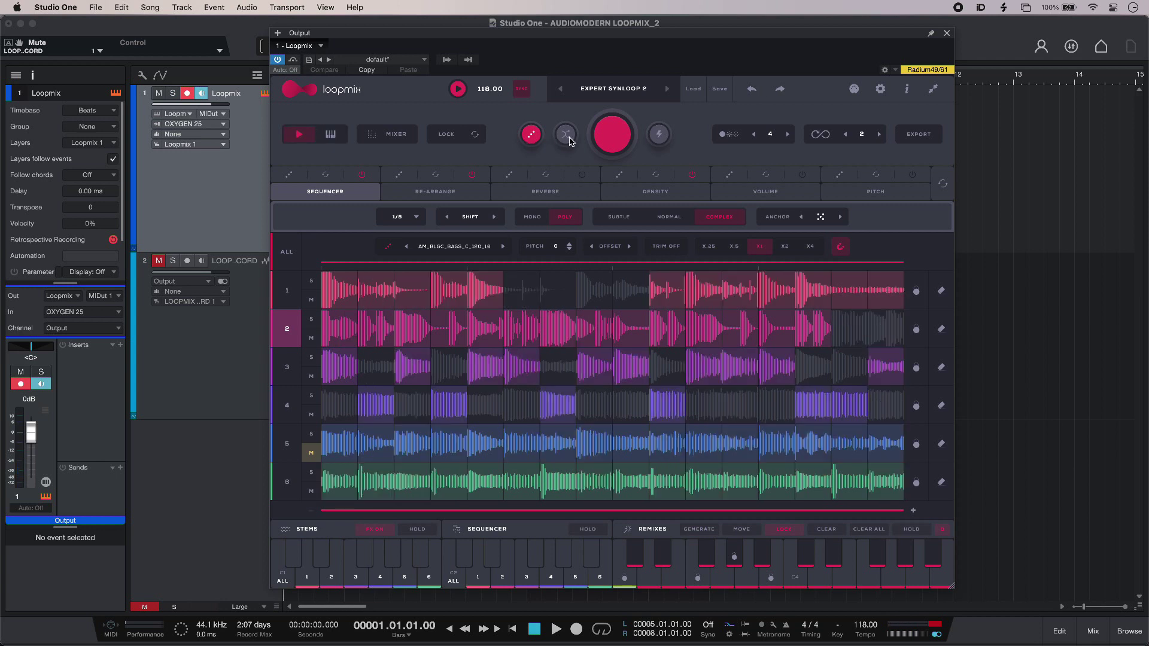
left_click(530, 140)
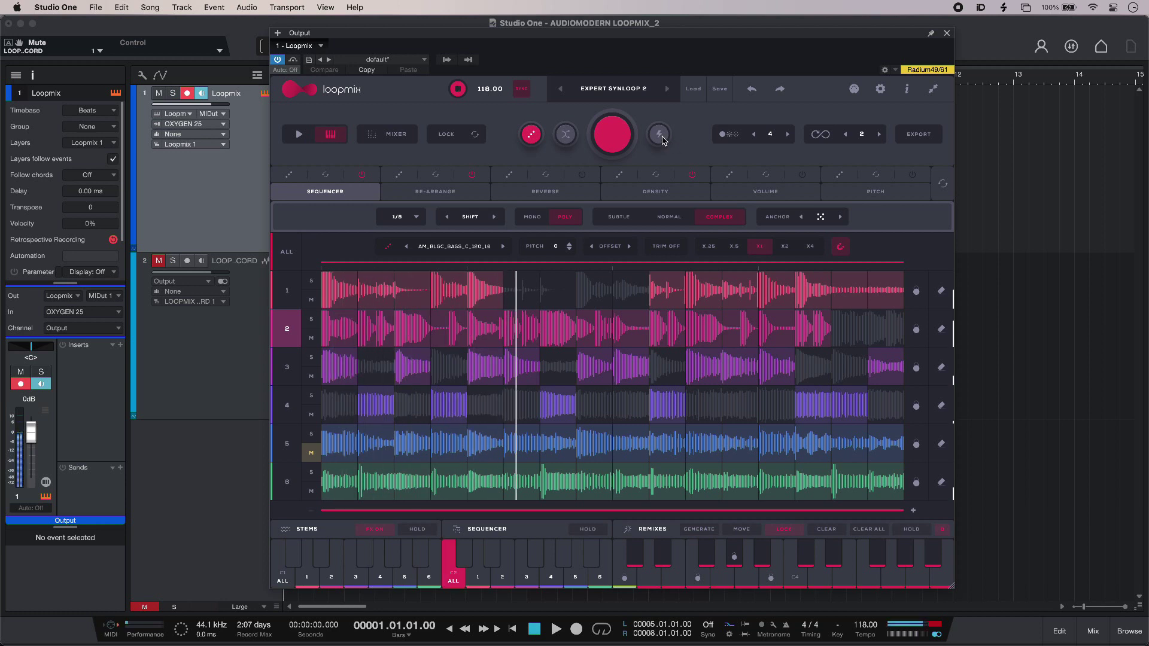
left_click(661, 139)
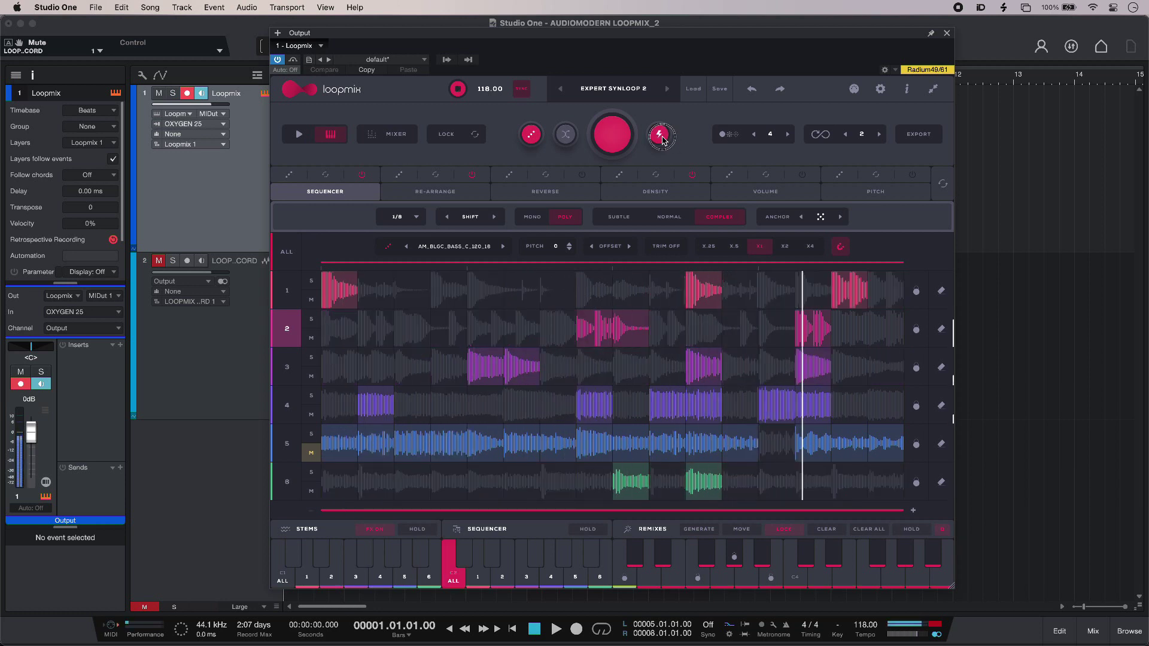
left_click(662, 139)
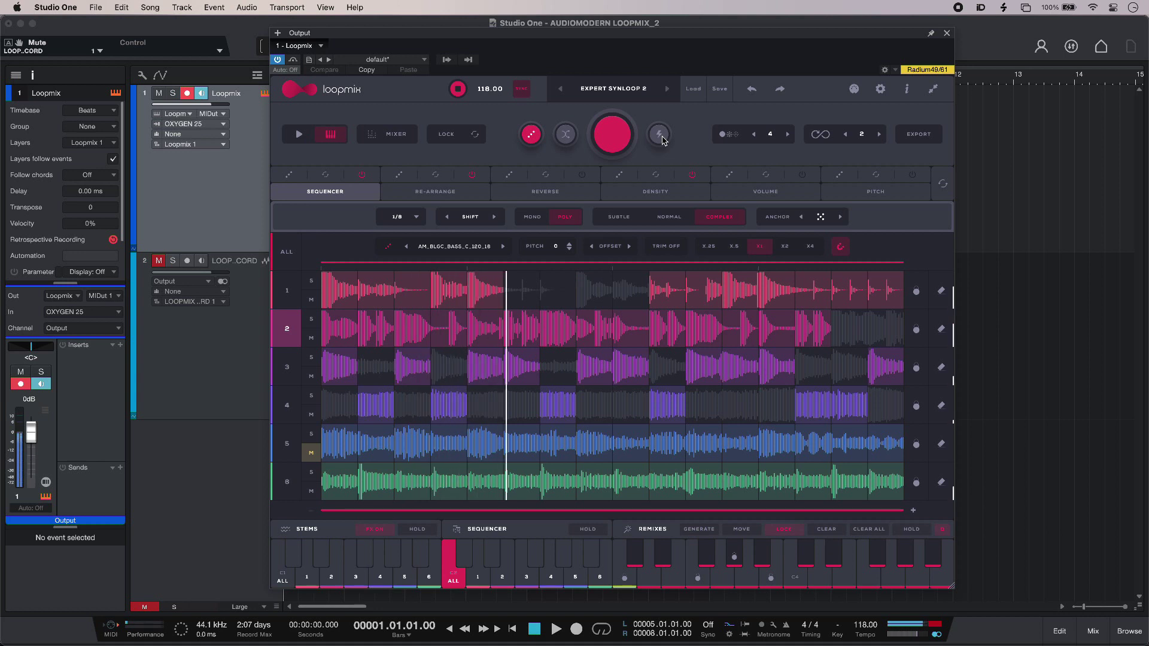
left_click(661, 139)
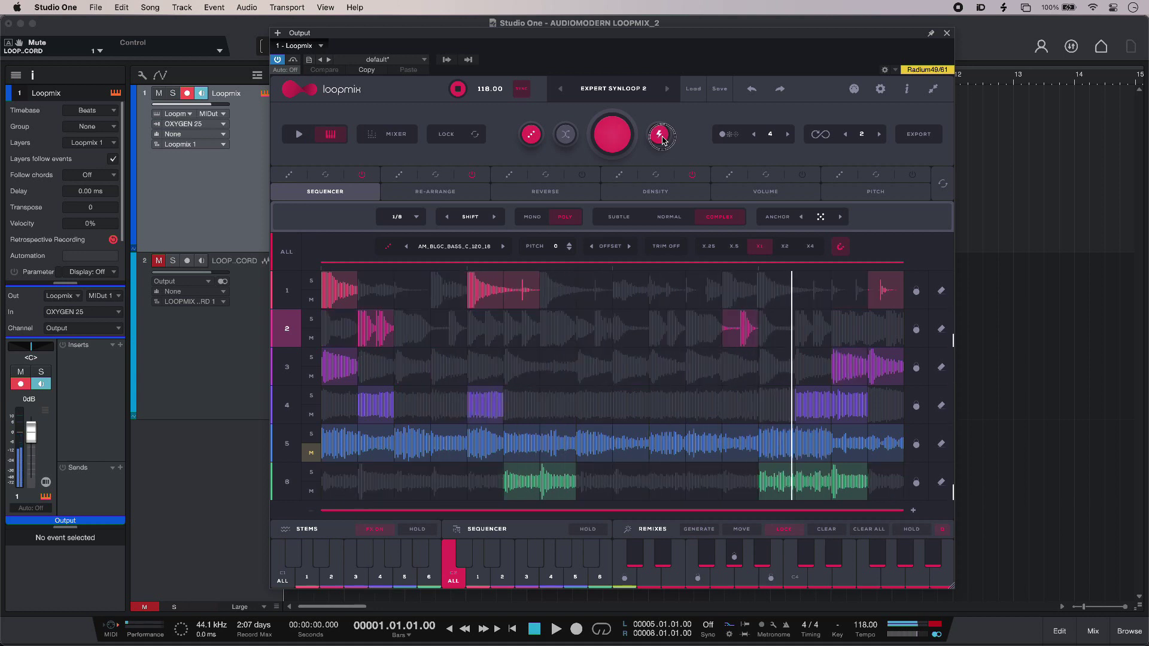
left_click(662, 140)
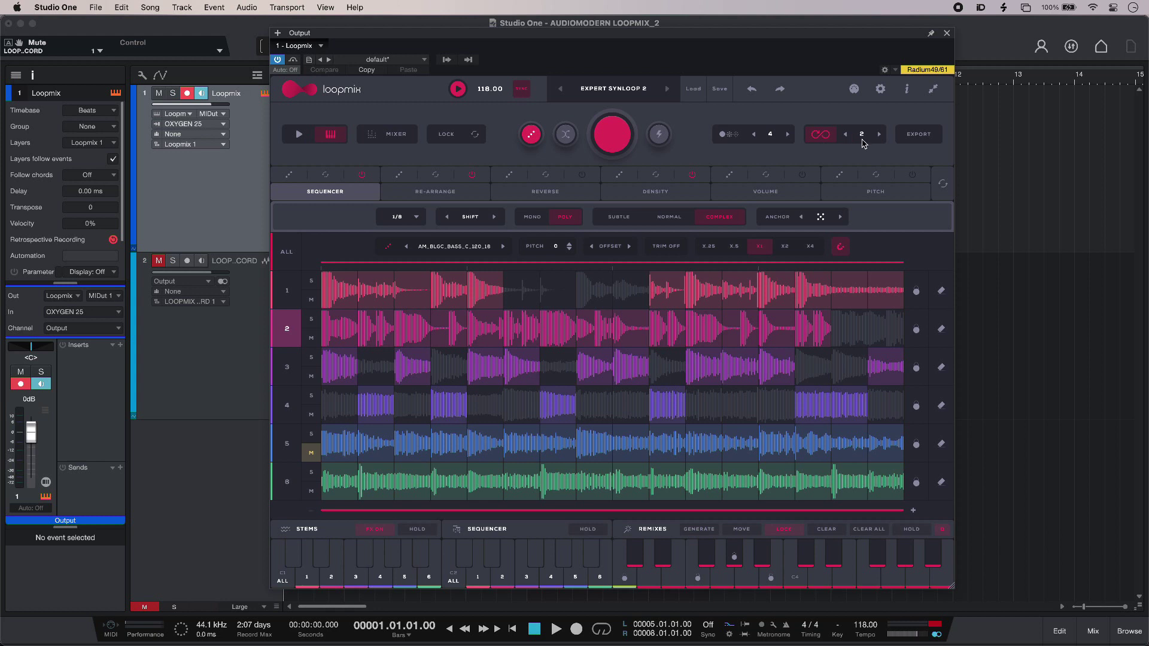
- Turn on continuous variation and raise its cycle counter from 2 to 3
left_click(878, 140)
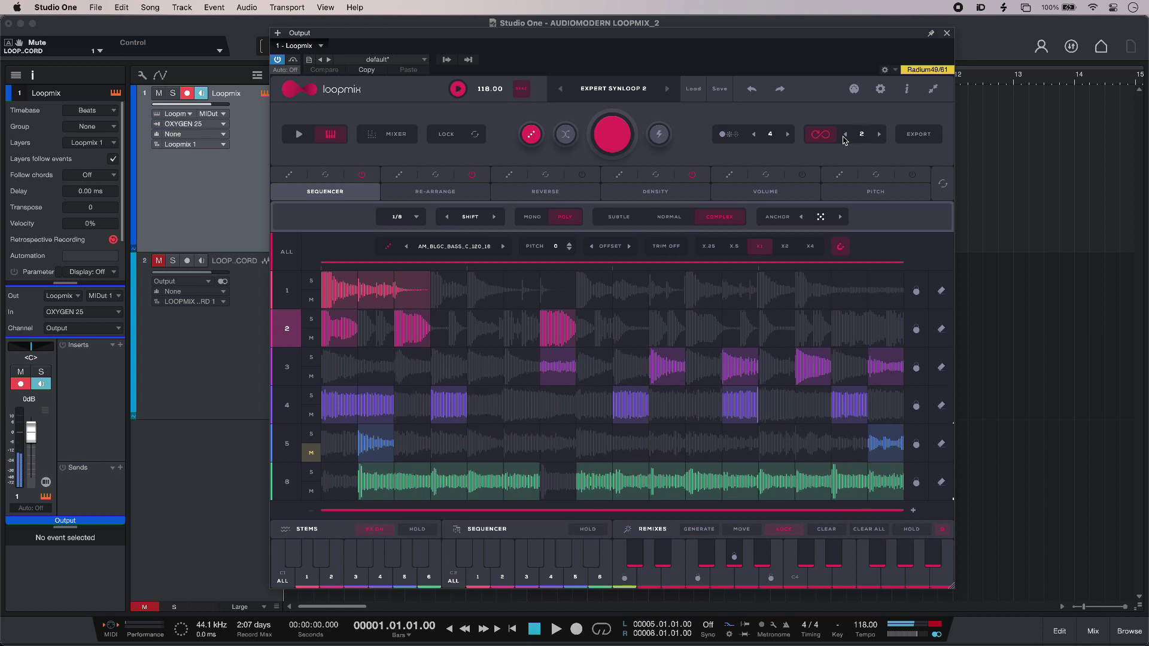
left_click(844, 137)
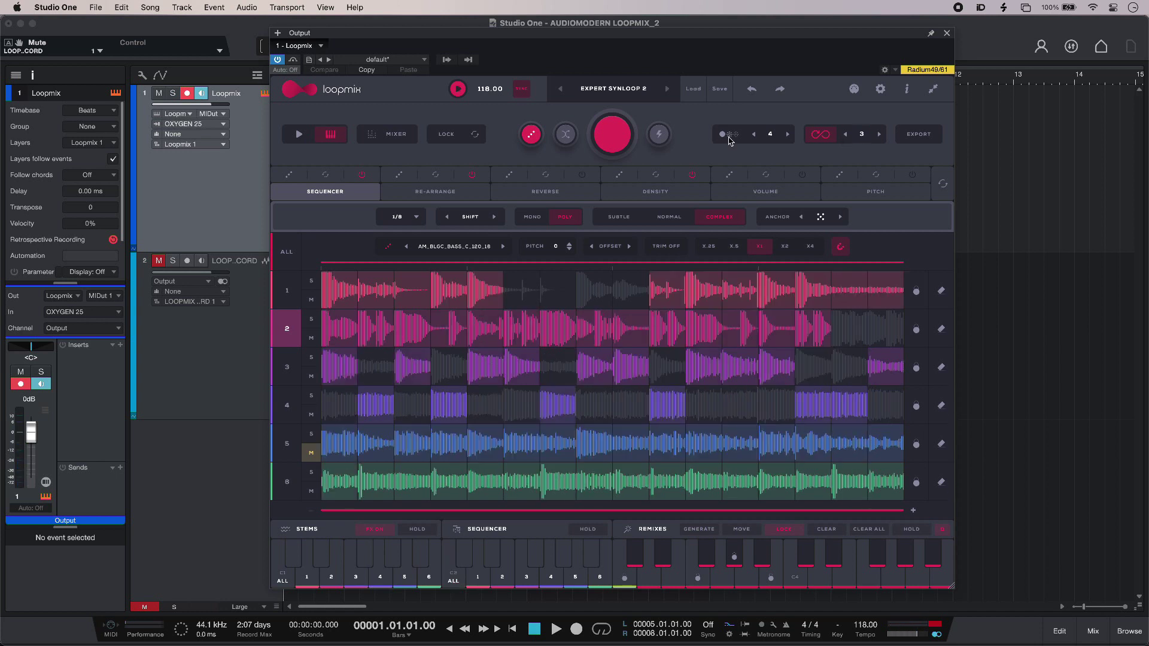
- Enable the 4-count variation toggle and disable the infinity cycle toggle
left_click(730, 140)
left_click(815, 141)
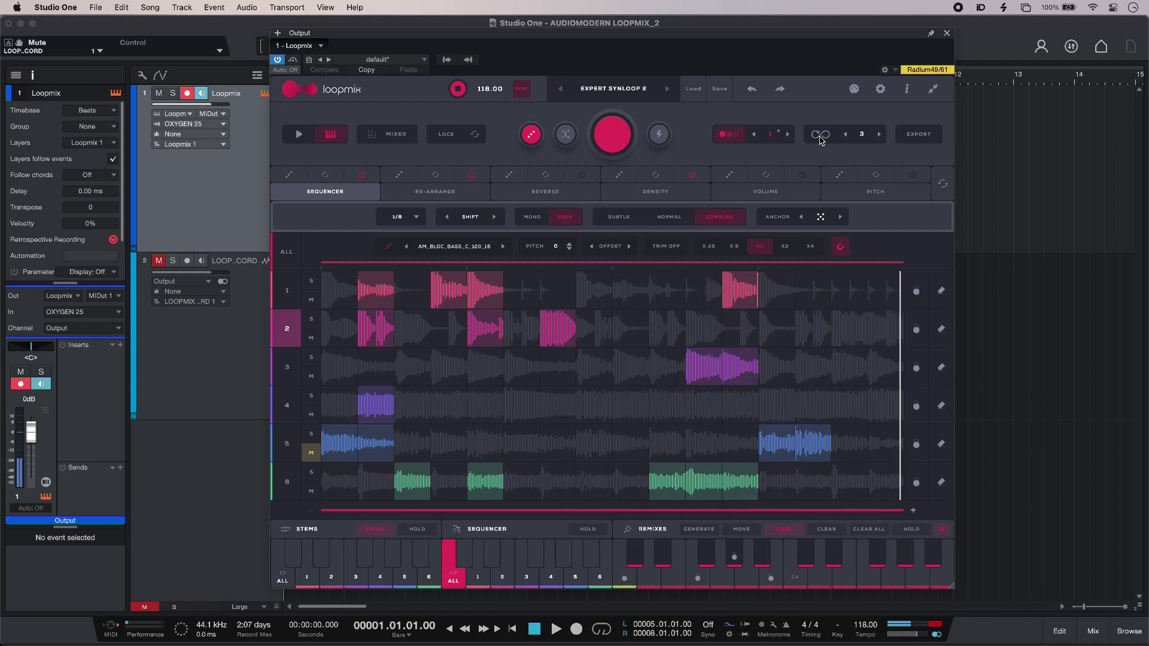
- In the Reverse settings, mark six slices near the ends of rows 1–3 as reversed
left_click(422, 194)
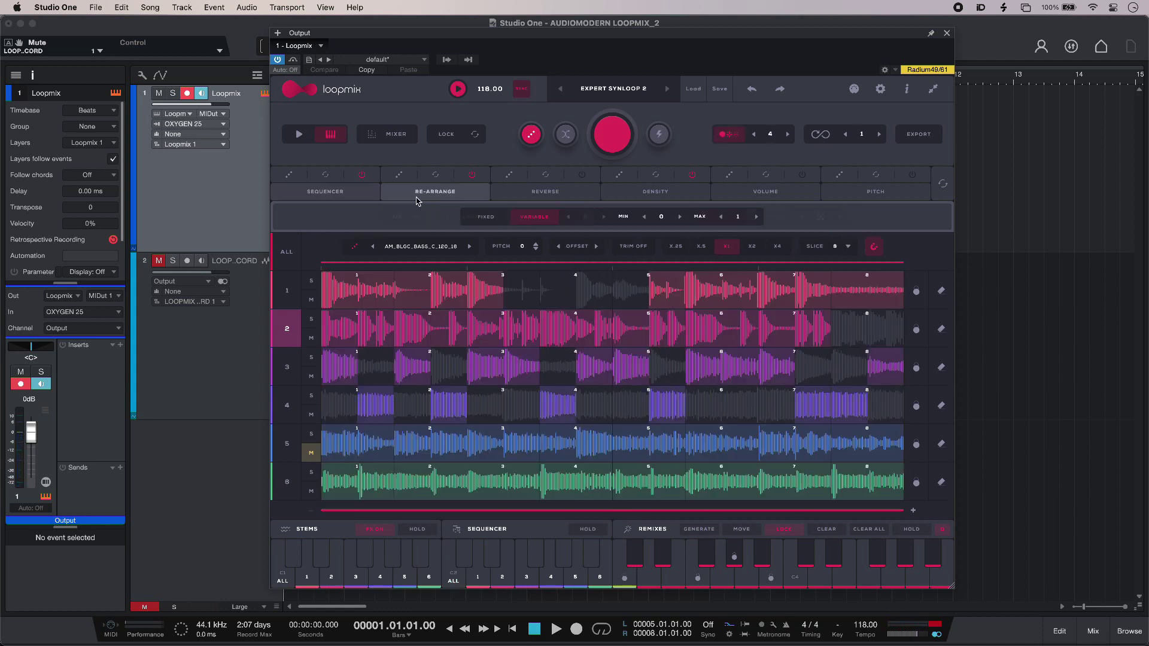
left_click(528, 201)
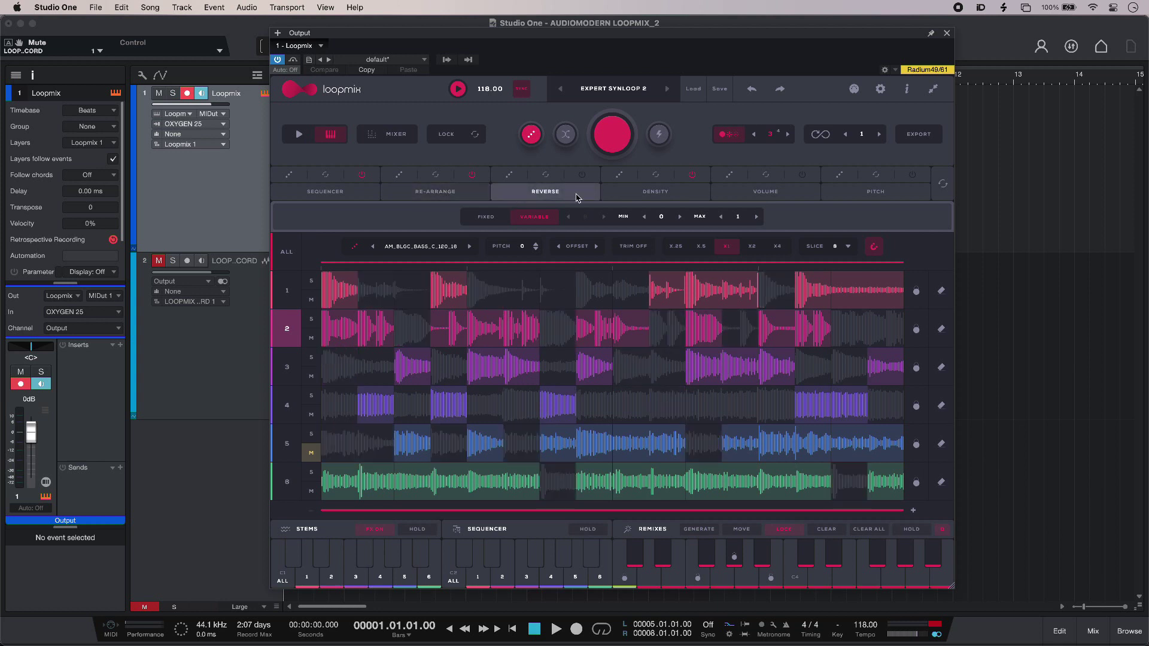
left_click(853, 284)
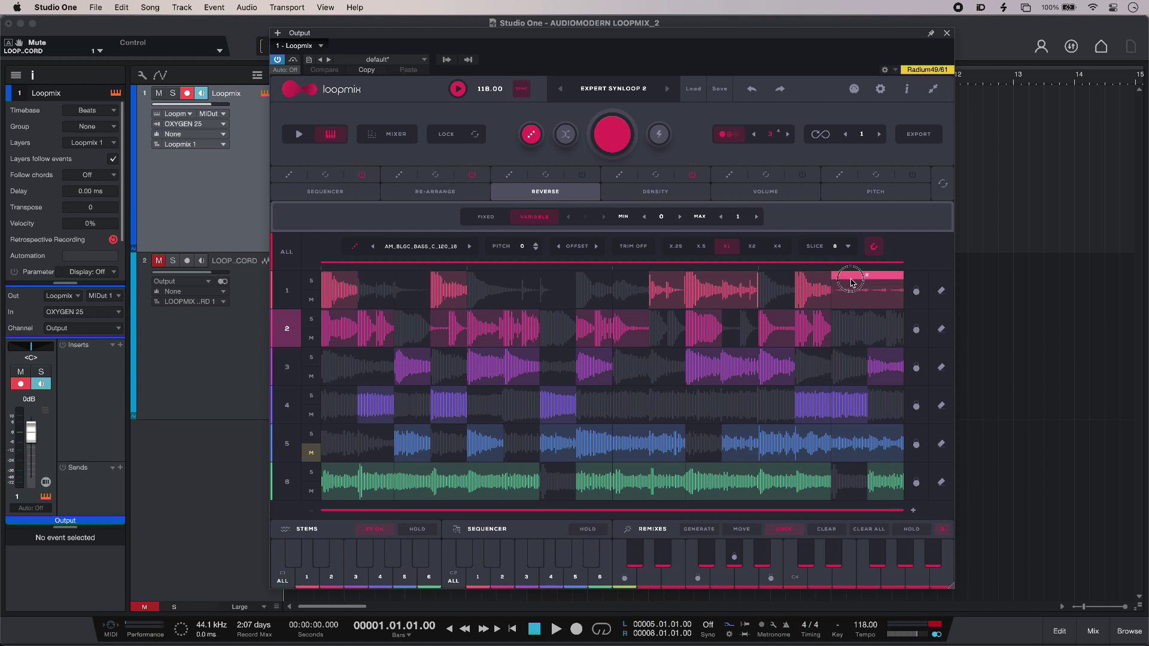
left_click(890, 376)
left_click(728, 374)
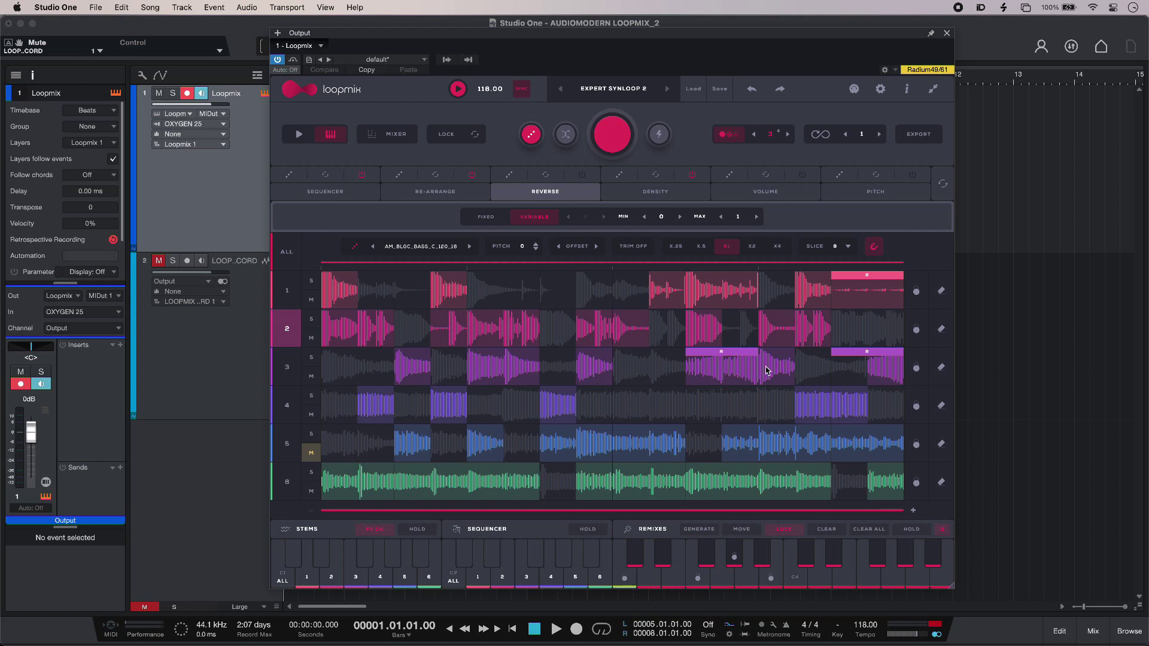
left_click(770, 372)
left_click(802, 333)
left_click(814, 296)
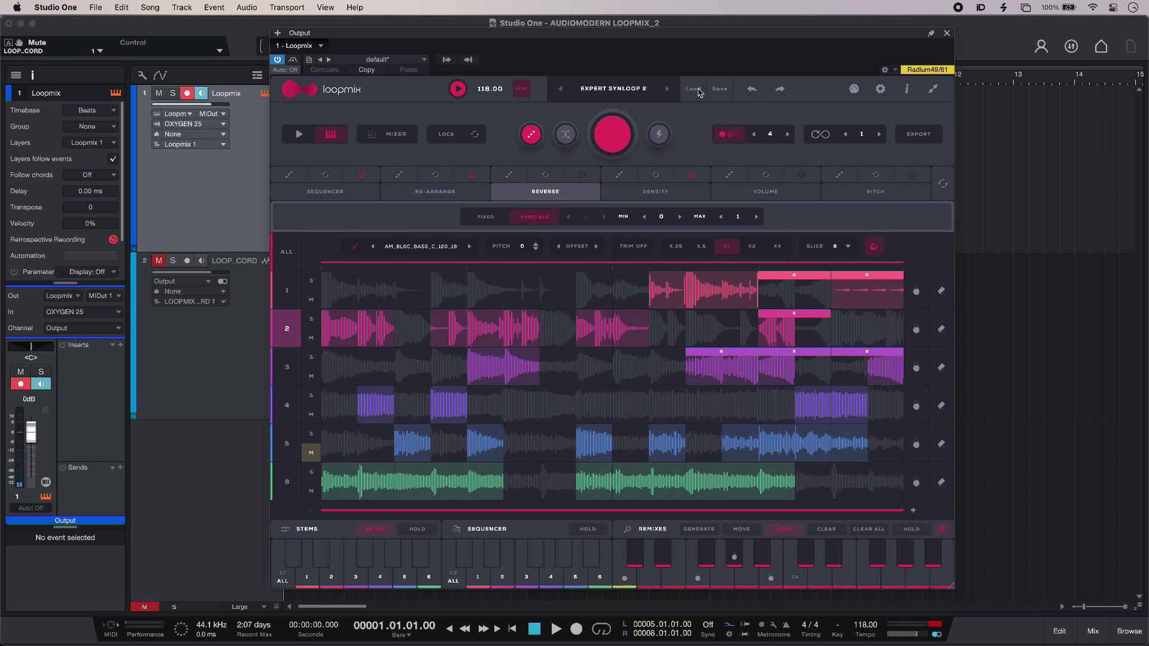
- Audition remix variations, then use GENERATE twice to create new remix patterns
left_click(656, 565)
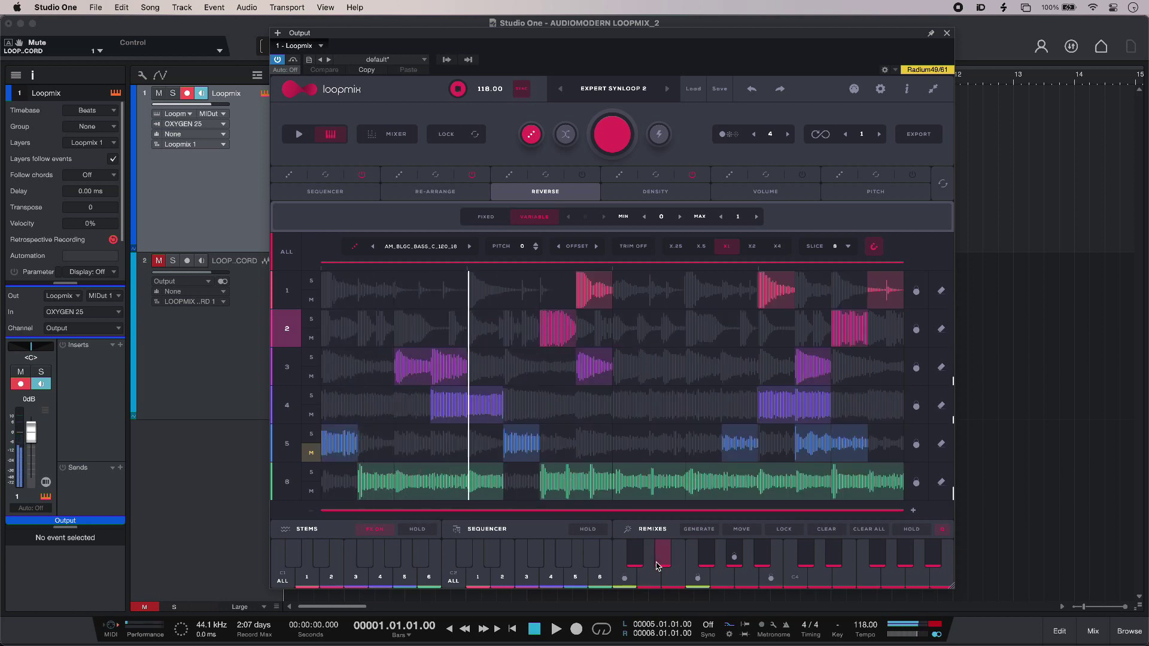
left_click(656, 566)
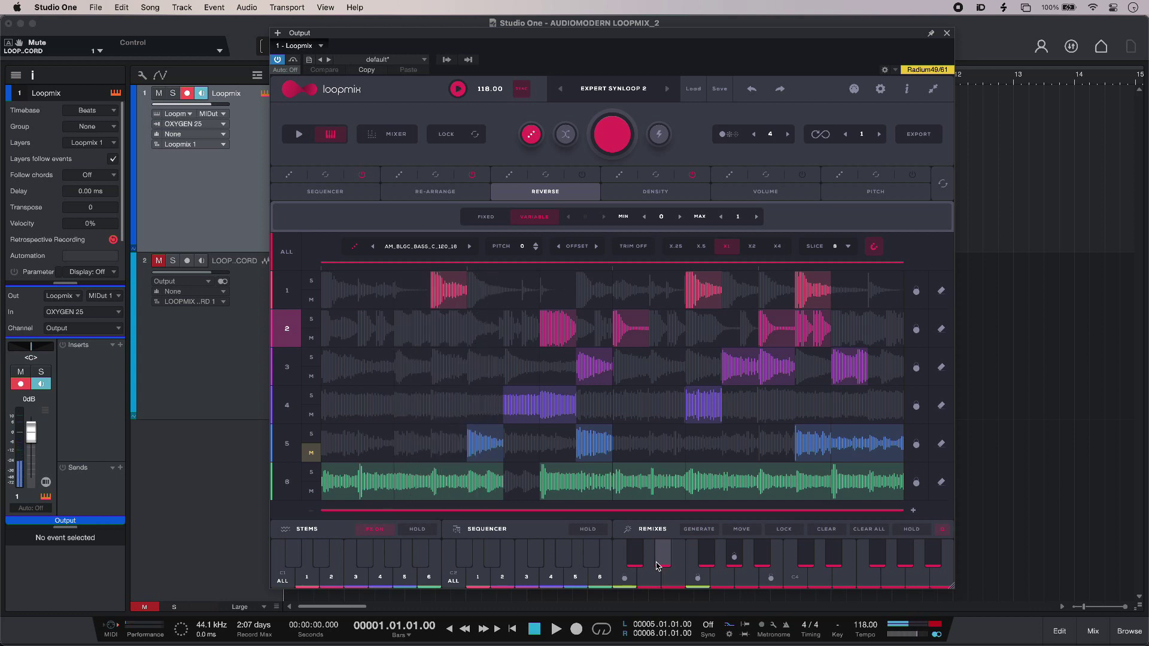
left_click(693, 549)
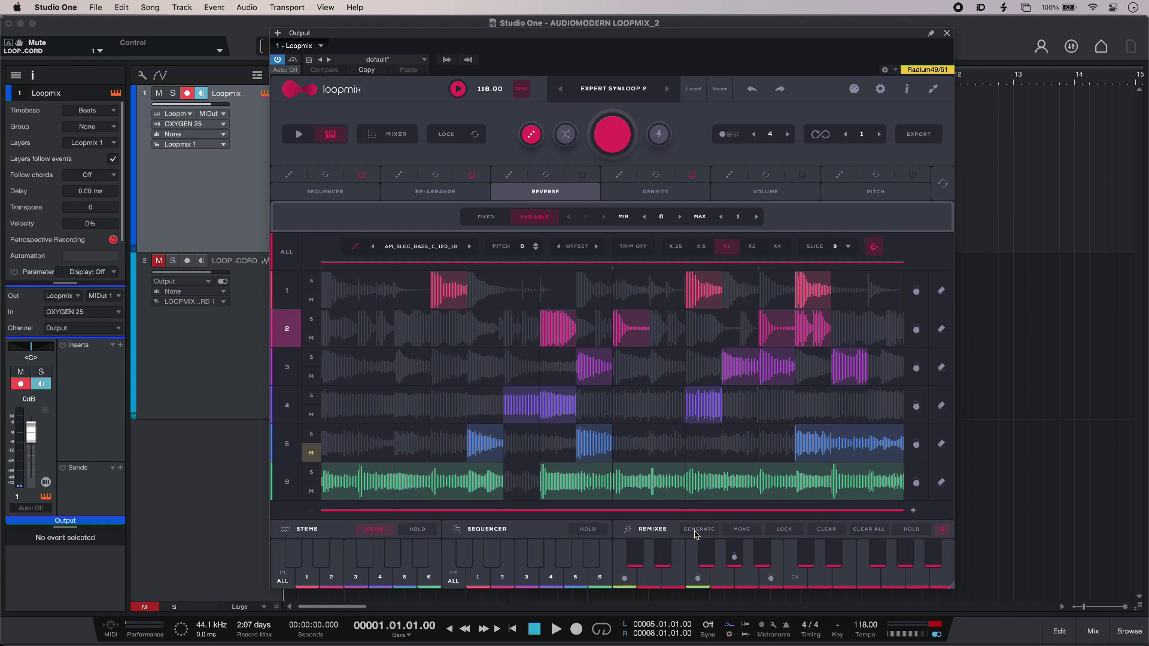
left_click(694, 535)
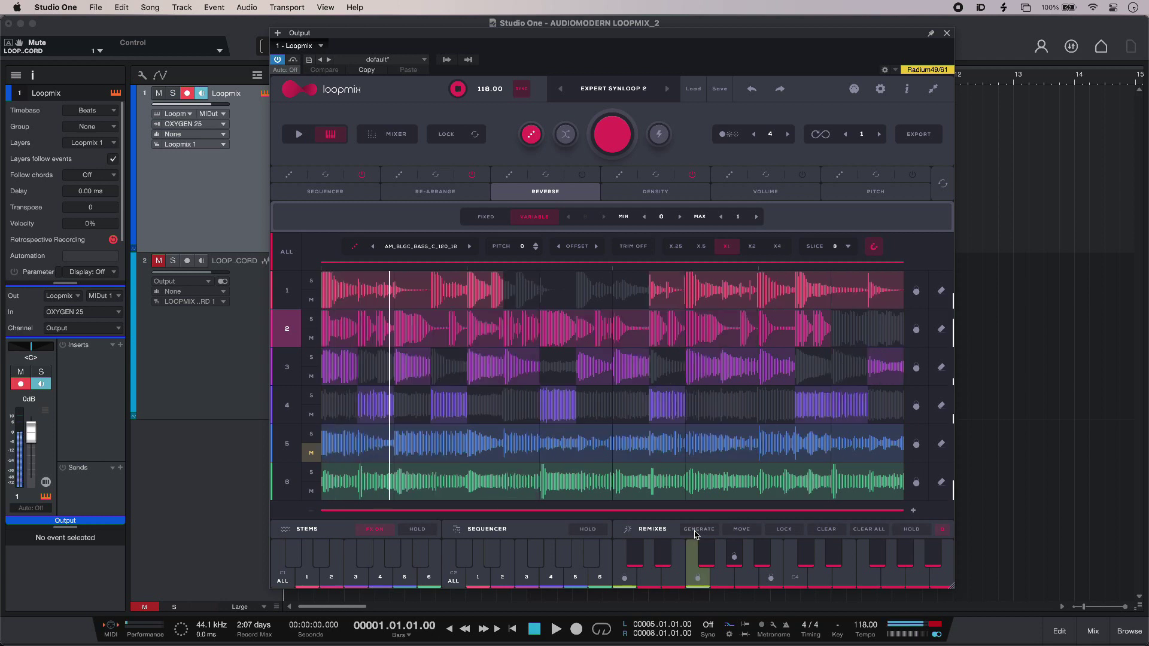
left_click(694, 536)
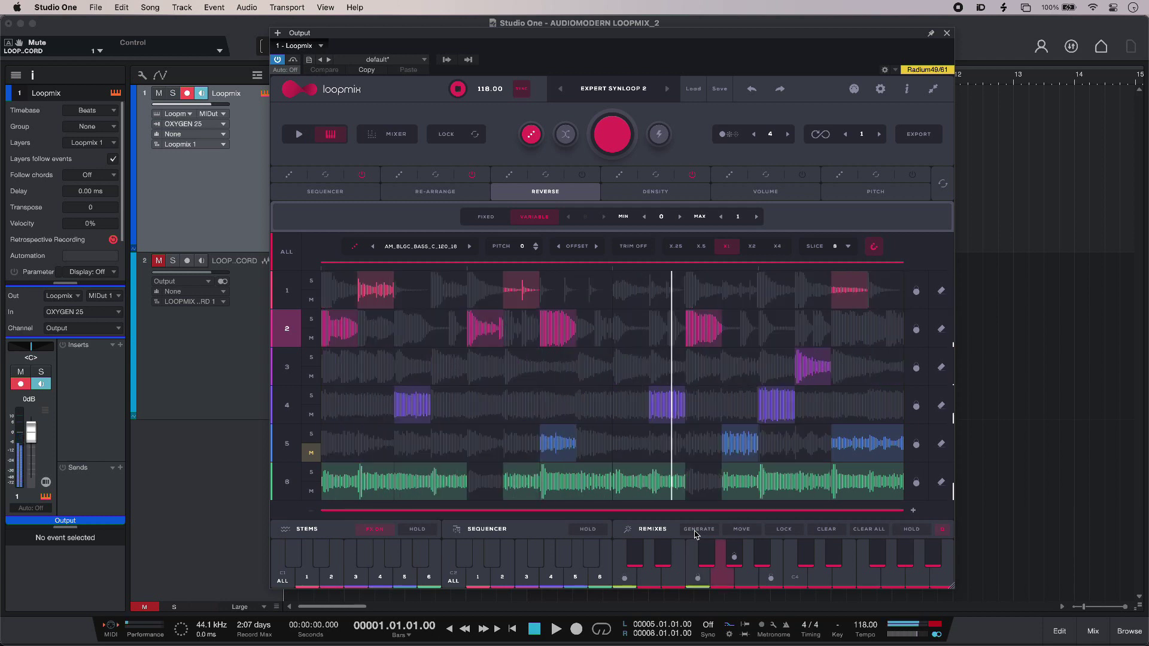